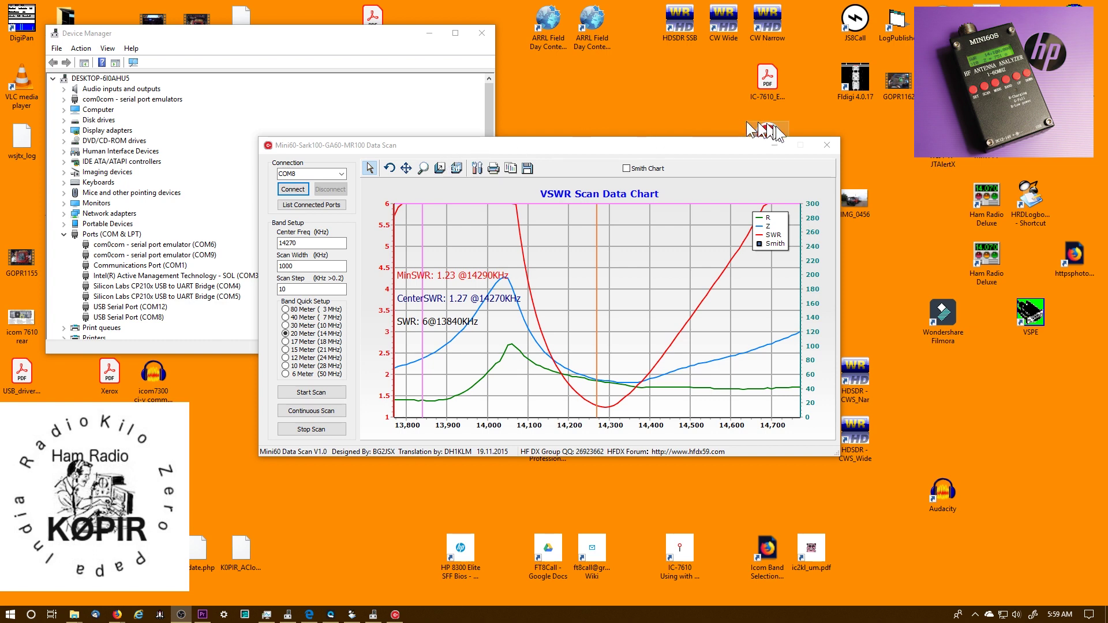
Step: Restart Mini60 Data Scan with an empty 40 m chart and select COM8 as the port
{"action": "left_click", "coordinate": [827, 145]}
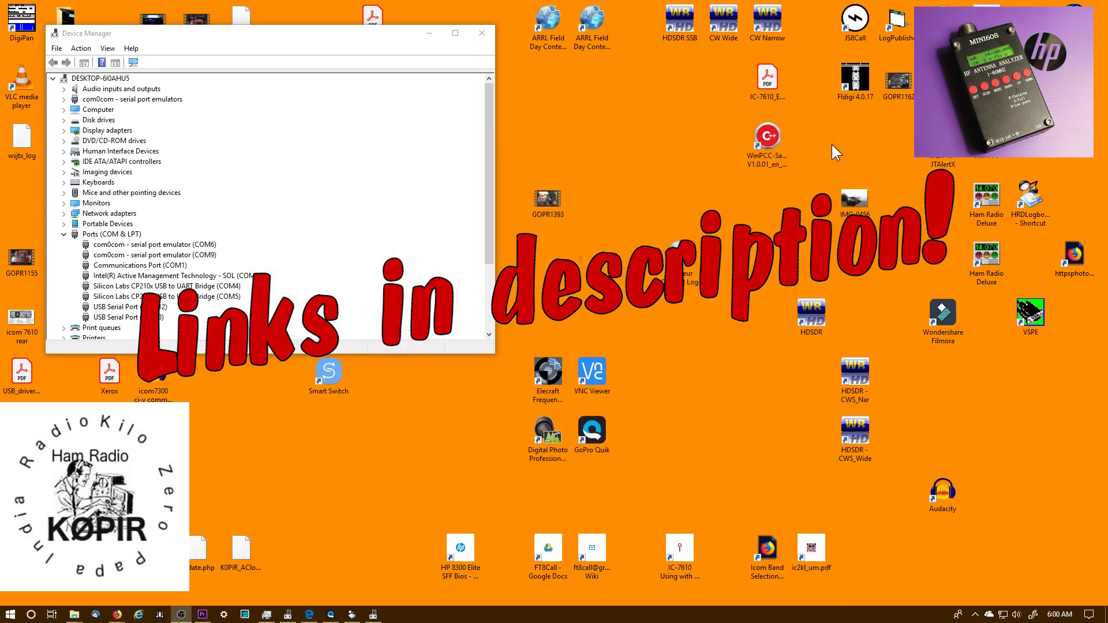
{"action": "double_click", "coordinate": [767, 144]}
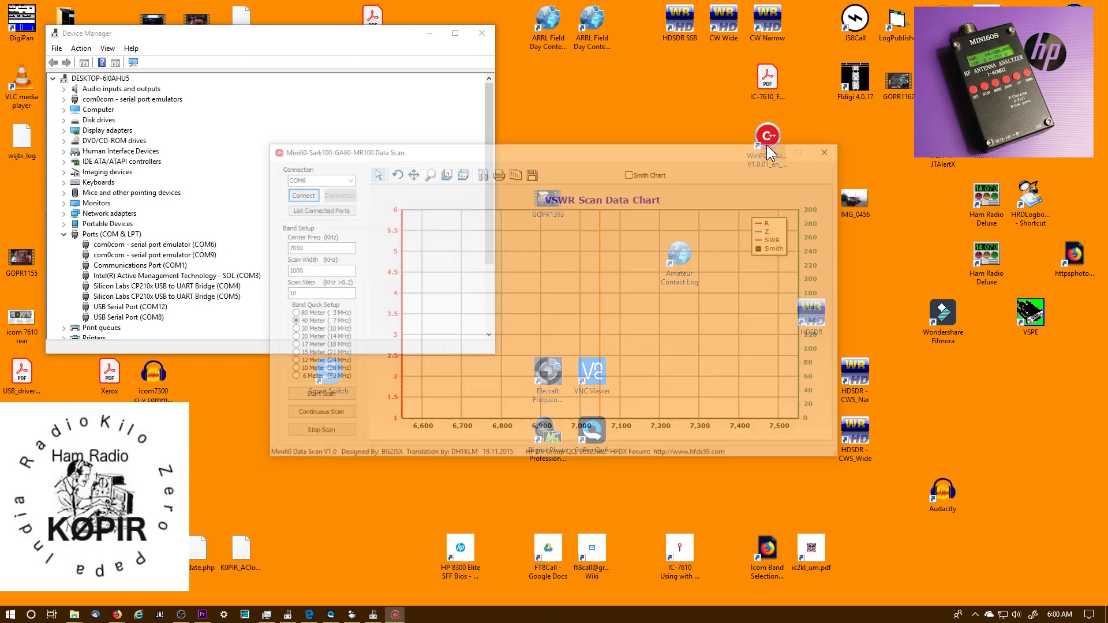
{"action": "left_click", "coordinate": [346, 179]}
{"action": "left_click", "coordinate": [317, 208]}
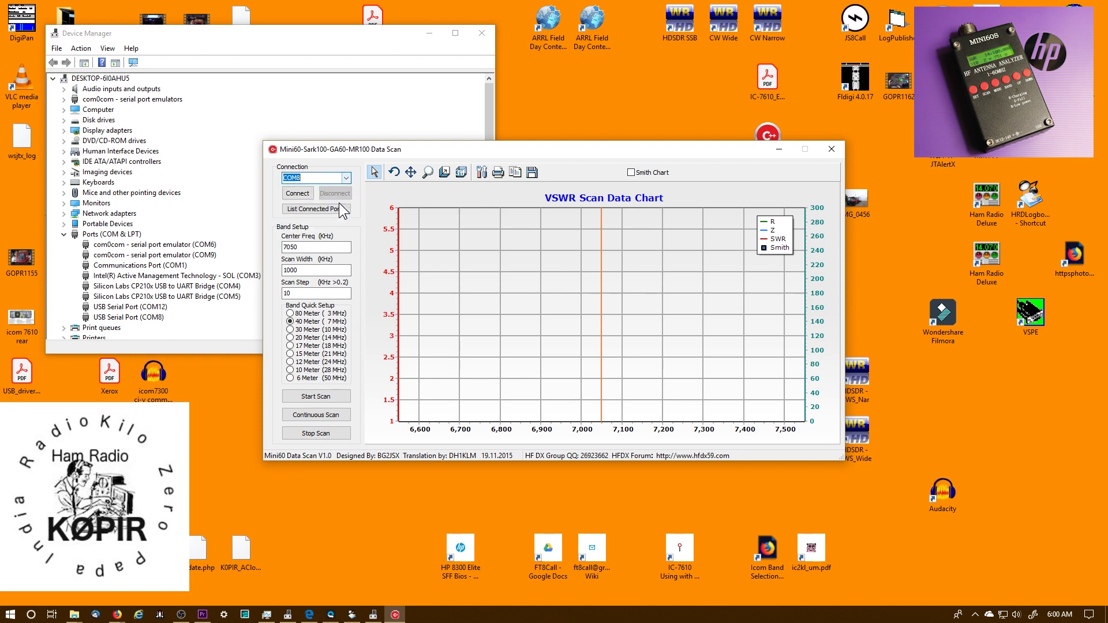
Step: Connect on COM8, choose the 20 Meter (14 MHz) band, and run its VSWR sweep
{"action": "left_click", "coordinate": [298, 194]}
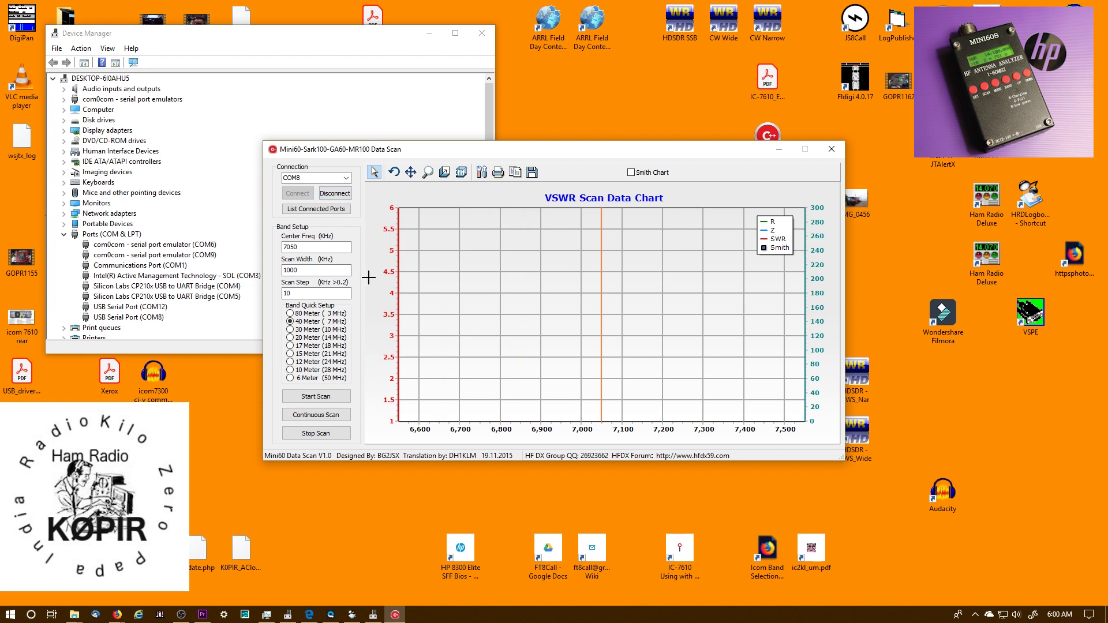
{"action": "left_click", "coordinate": [299, 338]}
{"action": "left_click", "coordinate": [316, 397]}
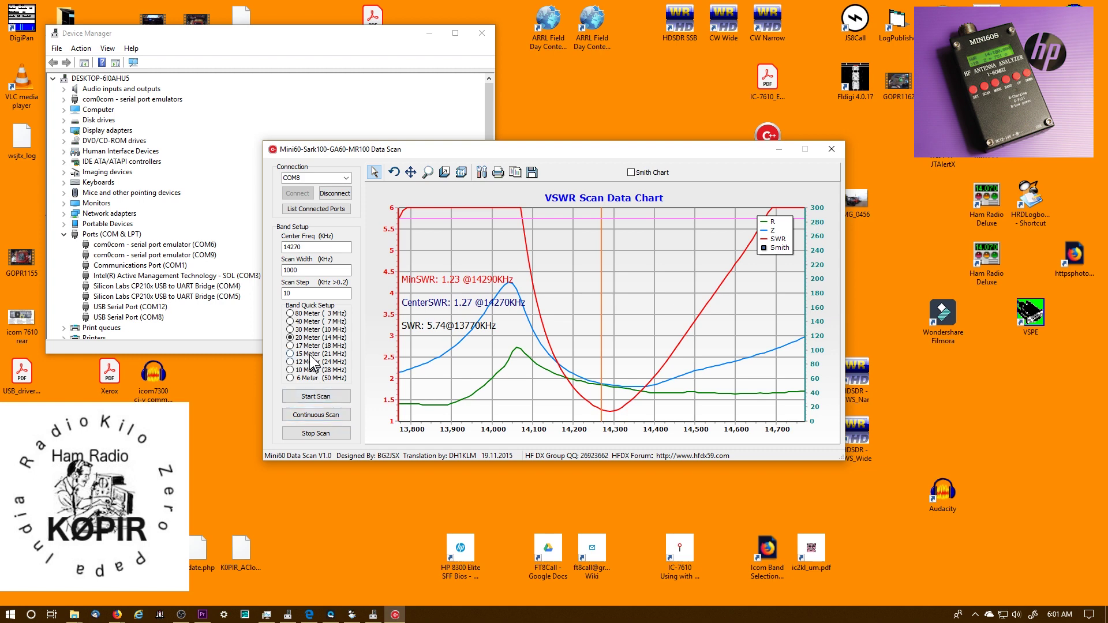
Step: Sweep 15 m (minimum SWR 1.38 at 21495 kHz), then choose the 10 m preset at 28850 kHz
{"action": "left_click", "coordinate": [315, 397]}
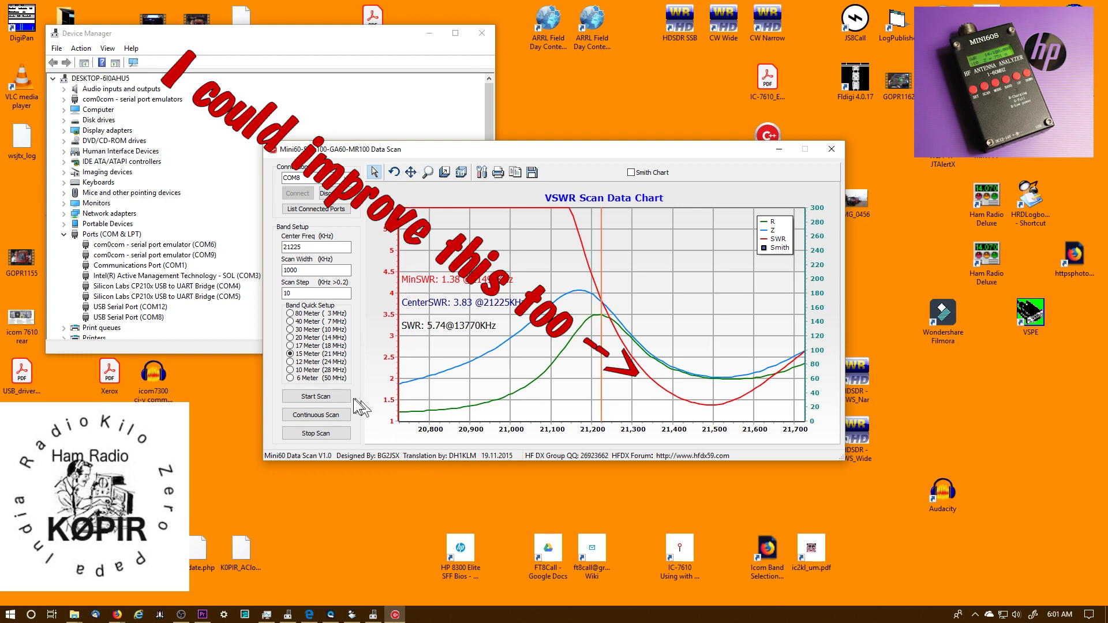
{"action": "left_click", "coordinate": [291, 370]}
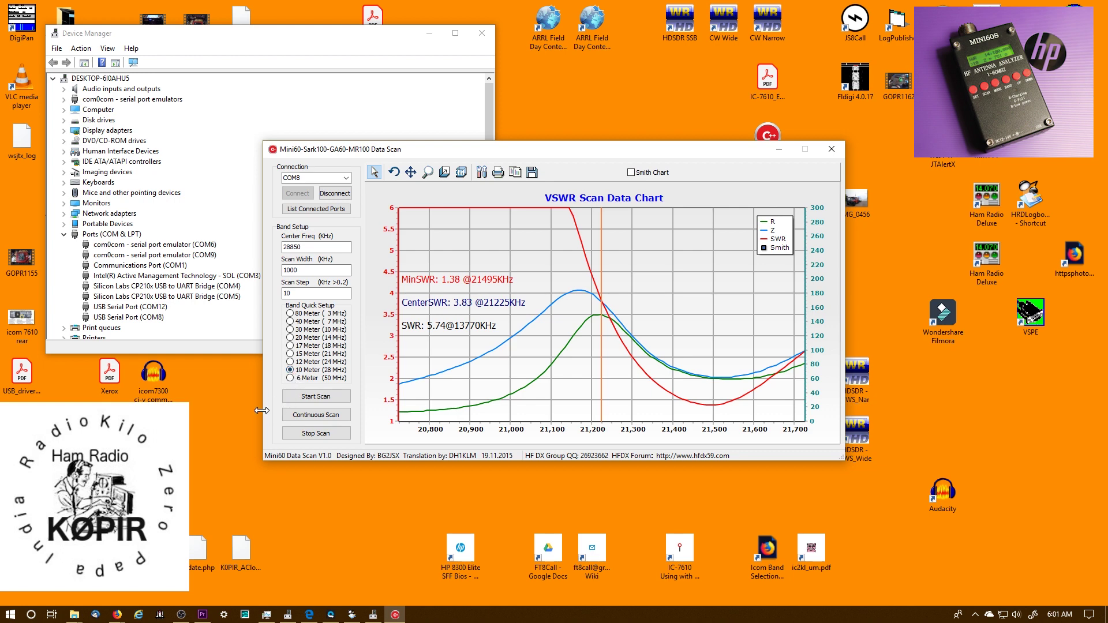
Step: Run the 10 m VSWR sweep, finding minimum SWR 1.53 at 28450 kHz
{"action": "left_click", "coordinate": [315, 397]}
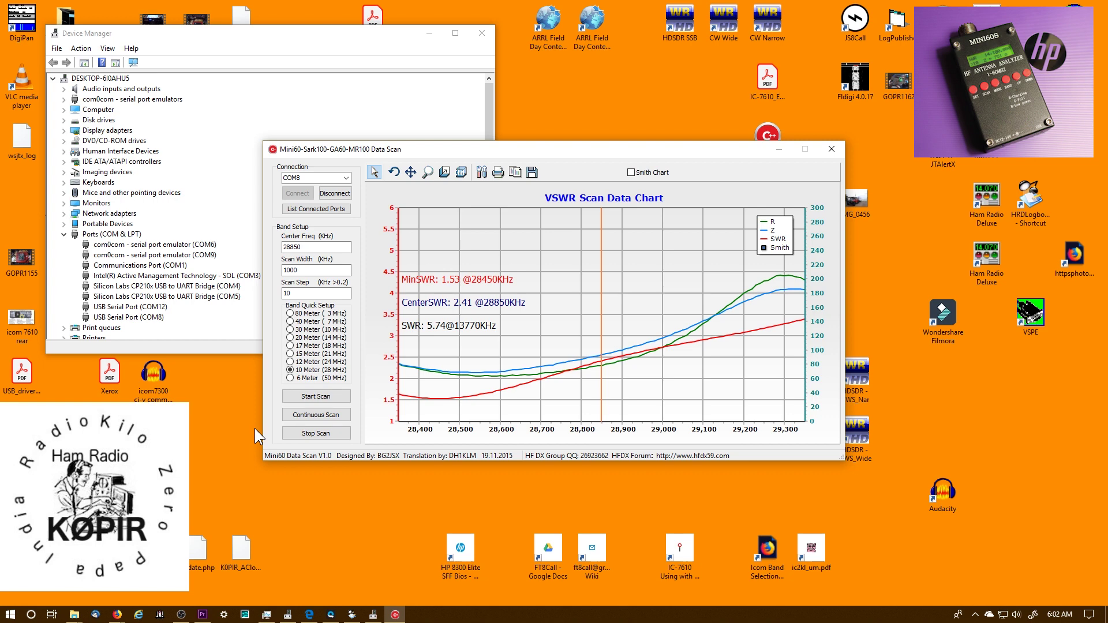
Step: Return the band setup to 20 m at 14270 kHz and run a continuous scan
{"action": "left_click", "coordinate": [289, 338]}
{"action": "left_click", "coordinate": [315, 415]}
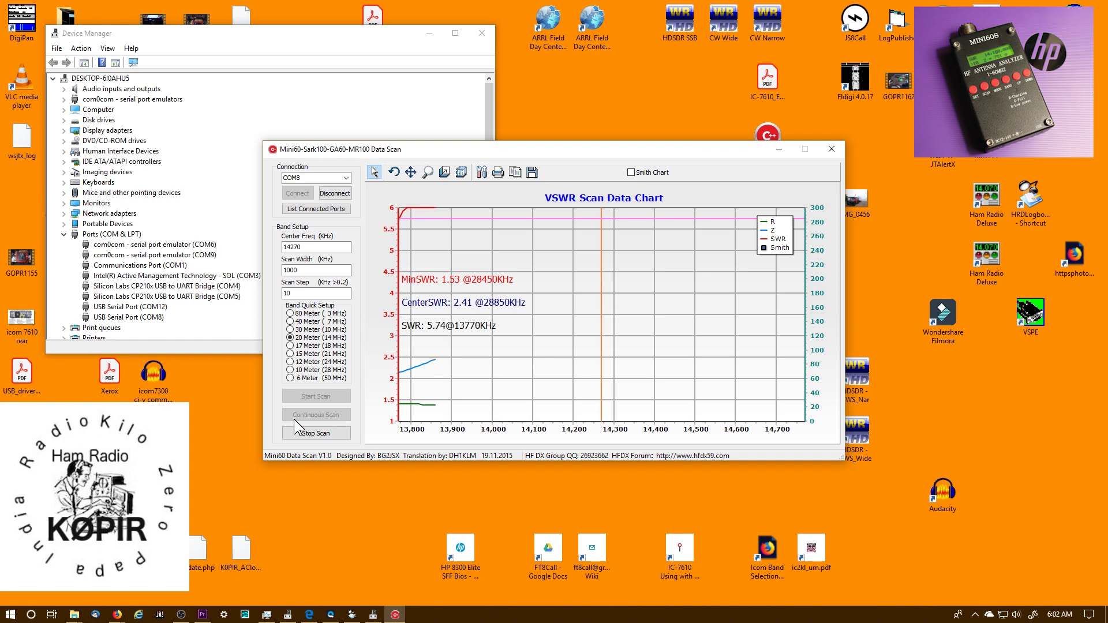